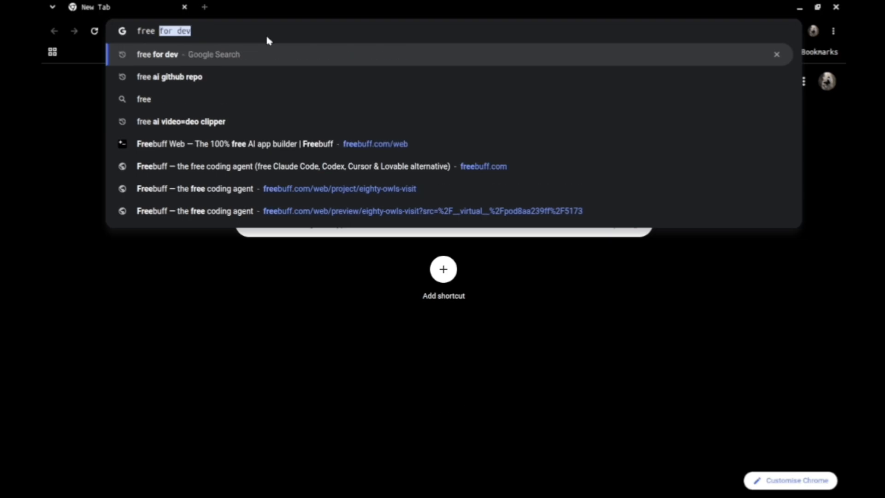
Step: Search the web for "free for dev", open free-for.dev and find its Domain section by searching for "domain"
{"action": "key", "text": "Return"}
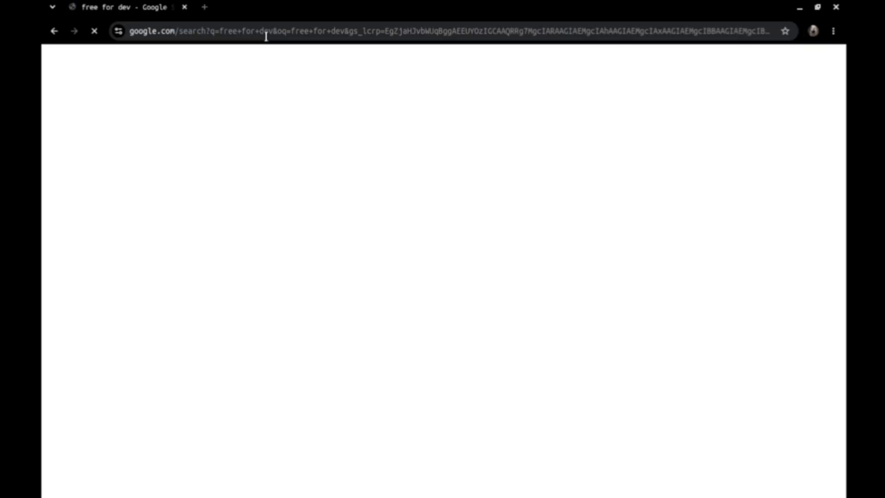
{"action": "left_click", "coordinate": [186, 170]}
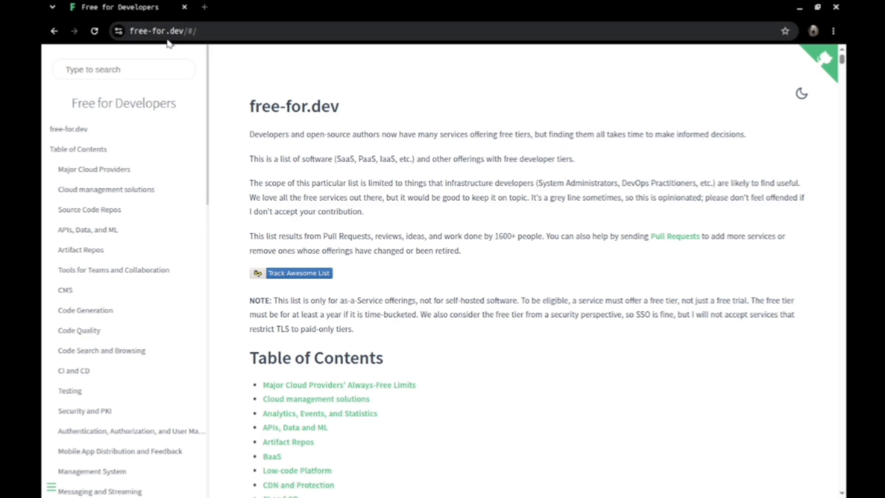
{"action": "left_click", "coordinate": [145, 71]}
{"action": "type", "text": "domain"}
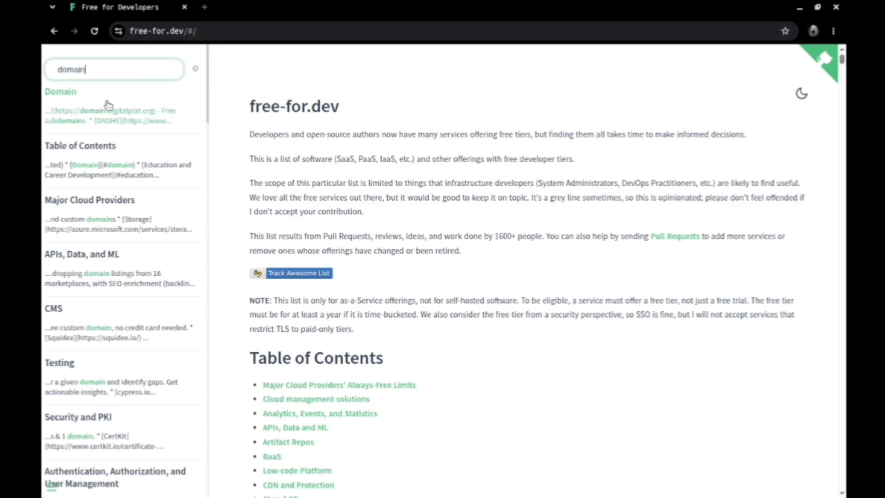
{"action": "left_click", "coordinate": [103, 107]}
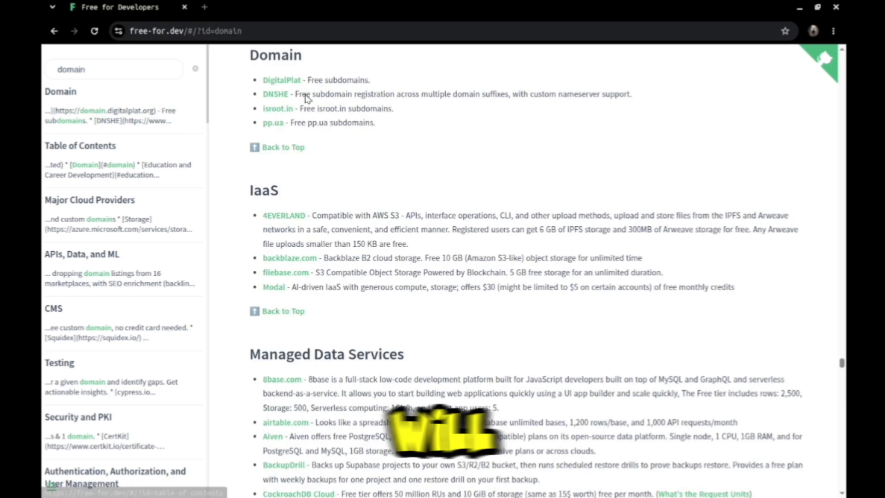
Step: Open DNSHE from the list of free subdomain providers and show the account's registered domains
{"action": "left_click", "coordinate": [272, 95]}
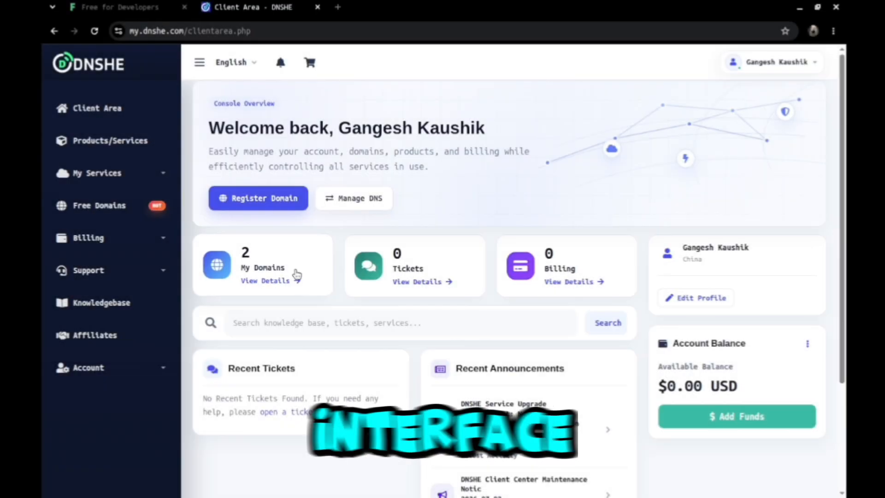
{"action": "left_click", "coordinate": [272, 282]}
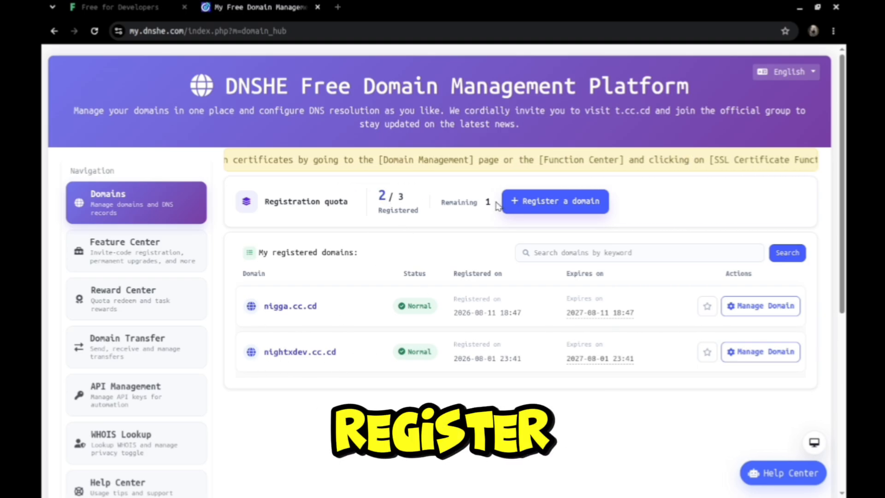
{"action": "left_click", "coordinate": [525, 203]}
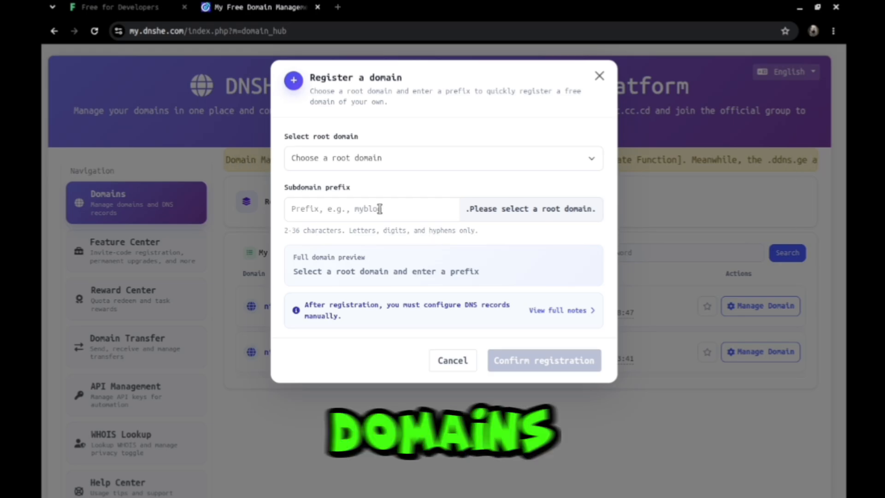
{"action": "left_click", "coordinate": [521, 166]}
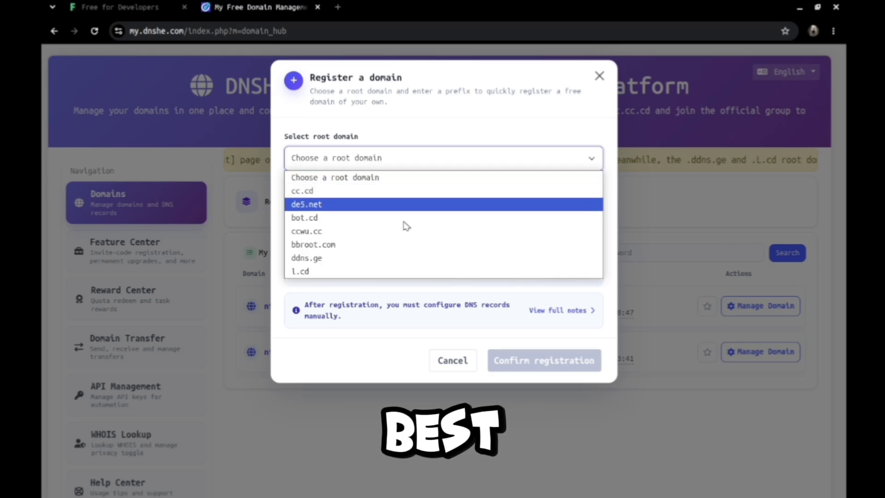
{"action": "left_click", "coordinate": [305, 217]}
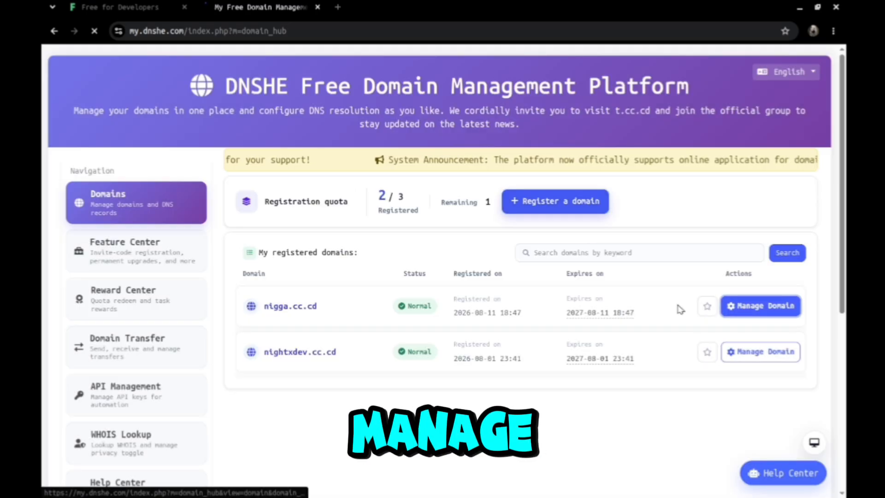
Step: Open the management page of the first registered cc.cd domain and try to visit that domain in a new tab
{"action": "left_click", "coordinate": [761, 306]}
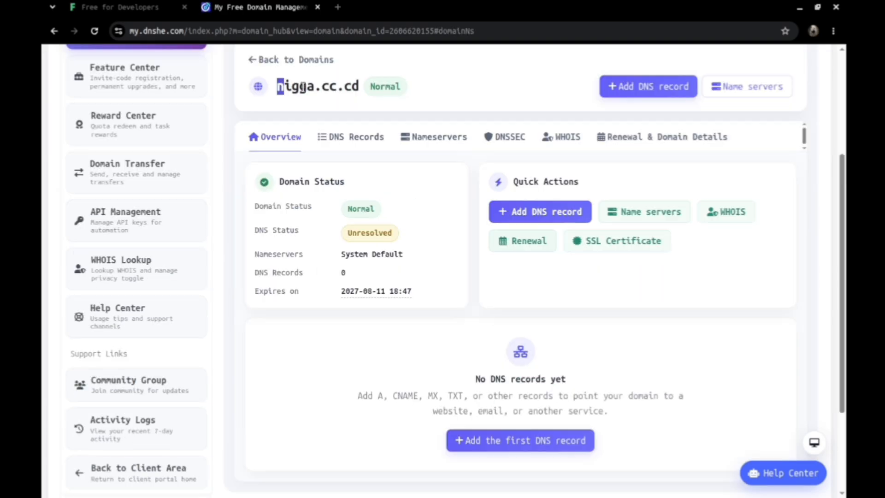
{"action": "left_click_drag", "start_coordinate": [276, 86], "coordinate": [352, 91]}
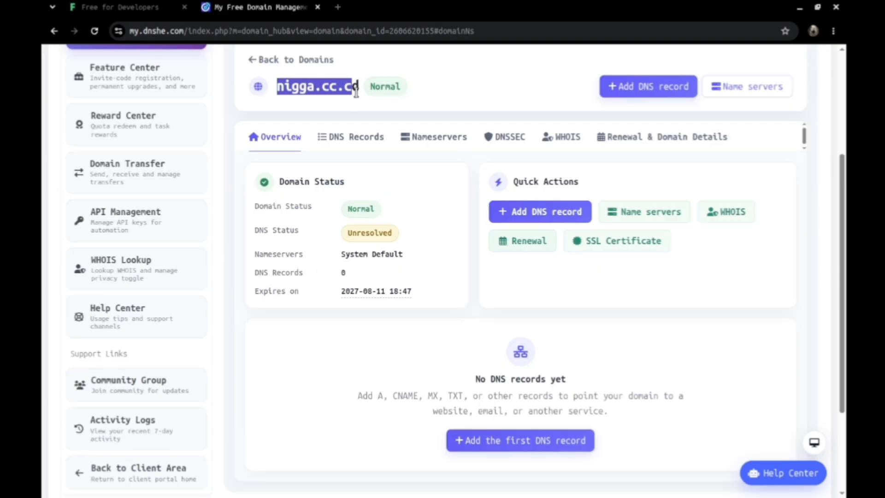
{"action": "left_click", "coordinate": [338, 7]}
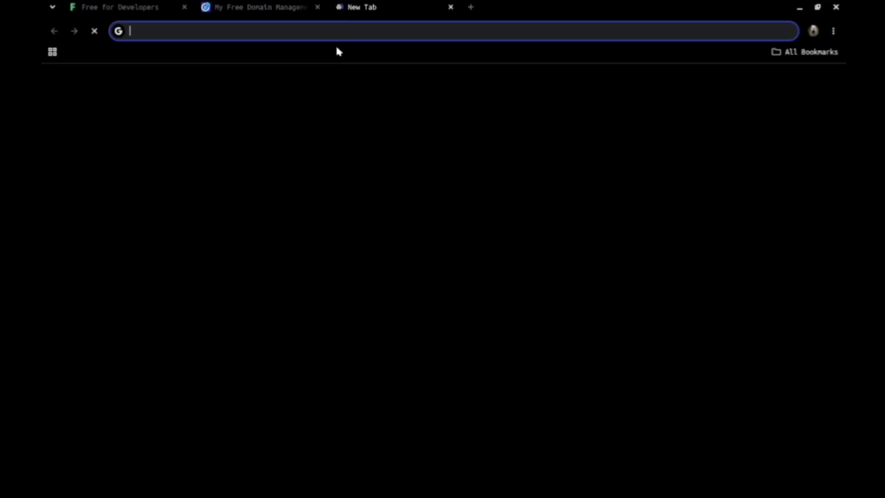
{"action": "type", "text": "nigga.cc.cd"}
{"action": "key", "text": "Return"}
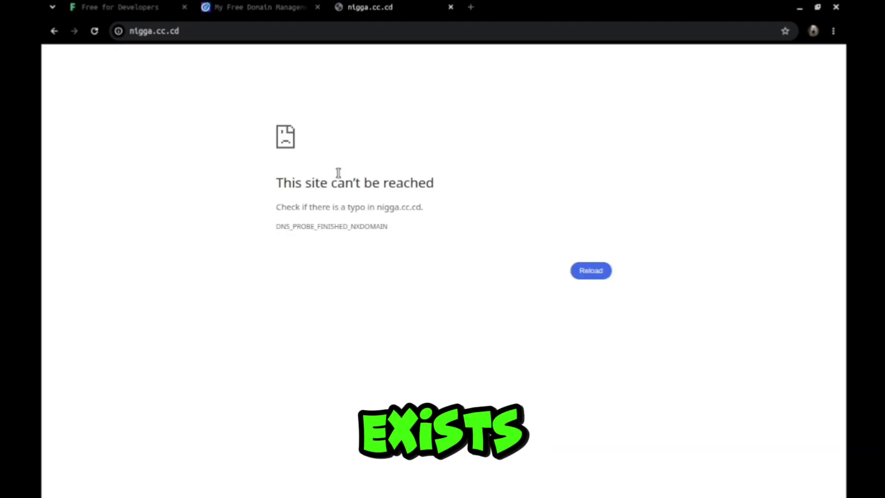
{"action": "left_click_drag", "start_coordinate": [214, 150], "coordinate": [480, 338]}
{"action": "left_click", "coordinate": [481, 338]}
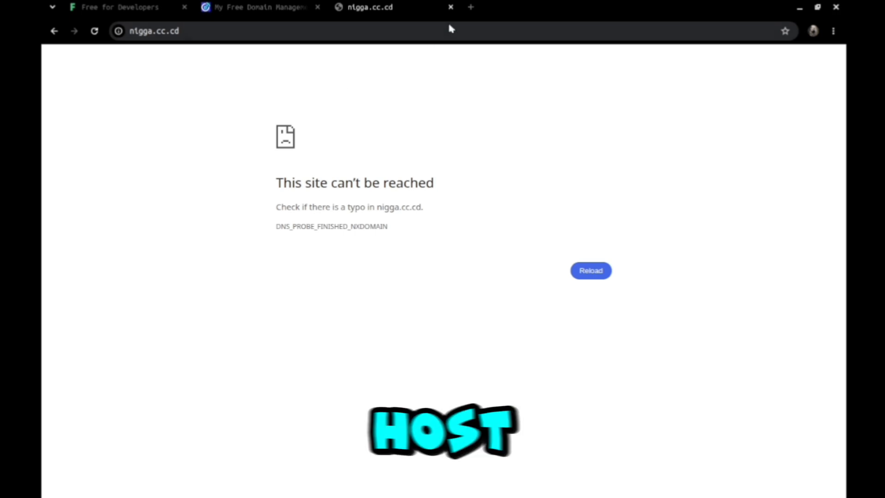
Step: Open netlify.com in a new tab and log in to the account
{"action": "left_click", "coordinate": [472, 7]}
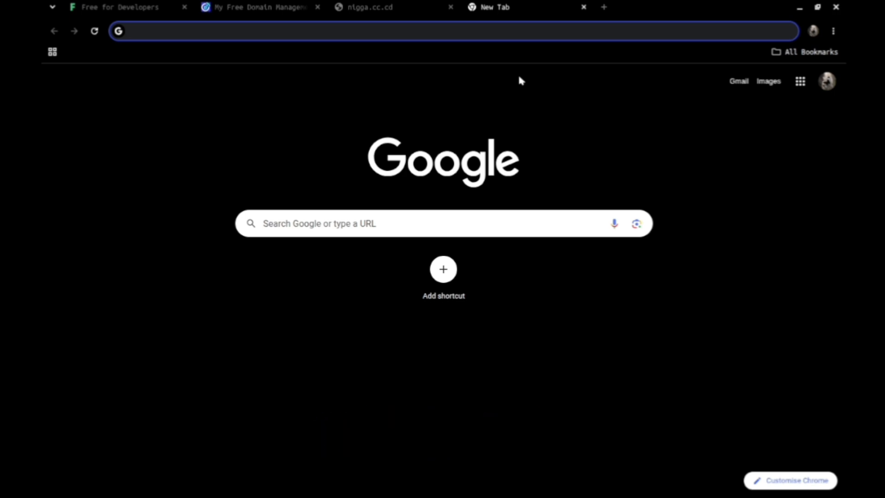
{"action": "type", "text": "netl"}
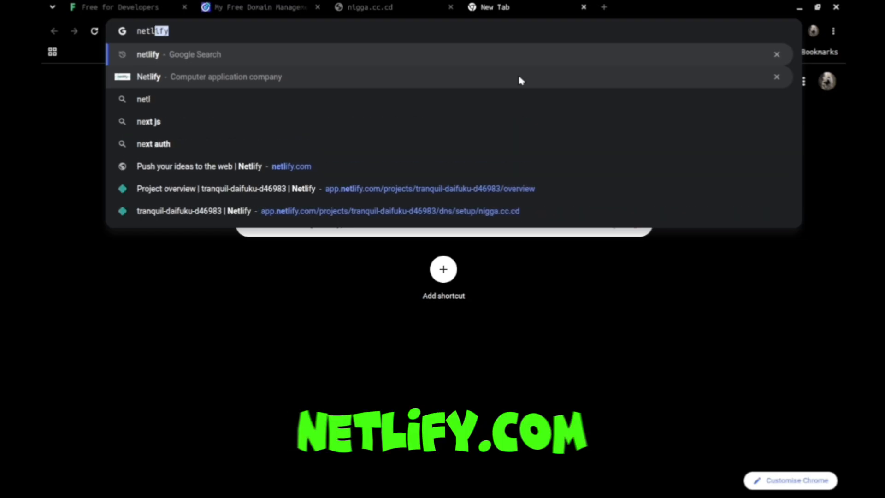
{"action": "type", "text": "ify"}
{"action": "key", "text": "Return"}
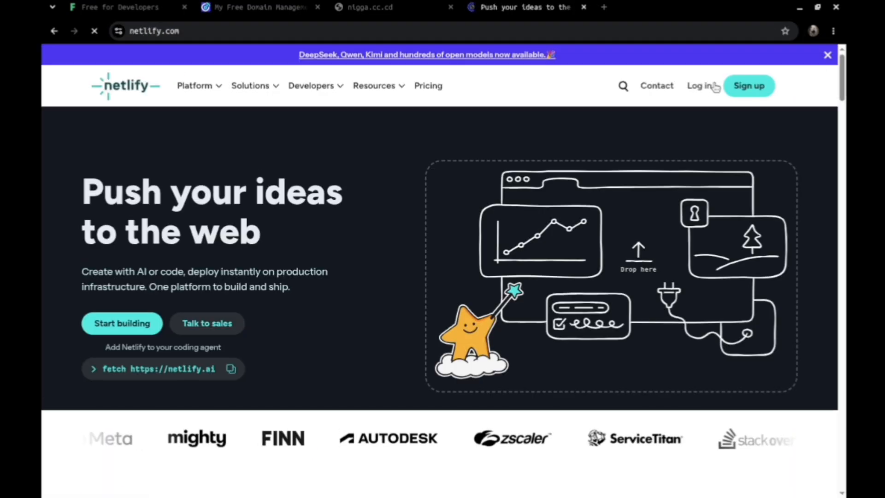
{"action": "left_click", "coordinate": [714, 87]}
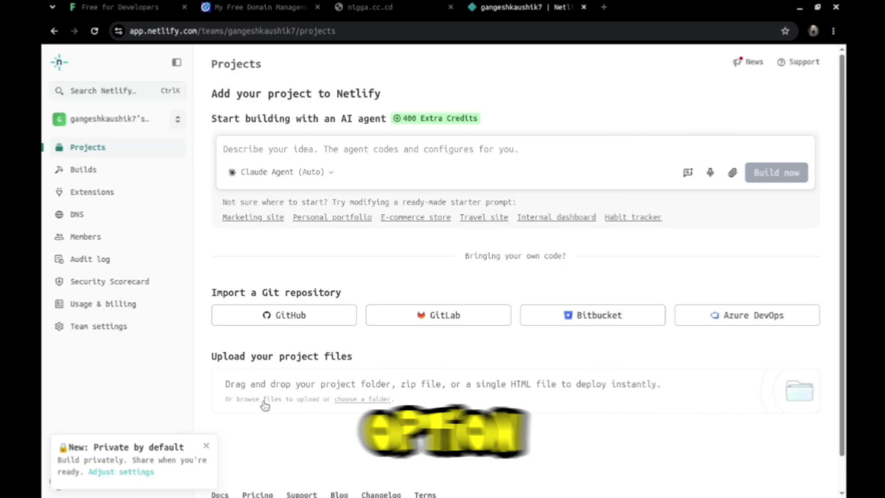
Step: Deploy a new project by uploading index.html from the Downloads folder, and dismiss the "Private by default" notice
{"action": "left_click", "coordinate": [275, 399]}
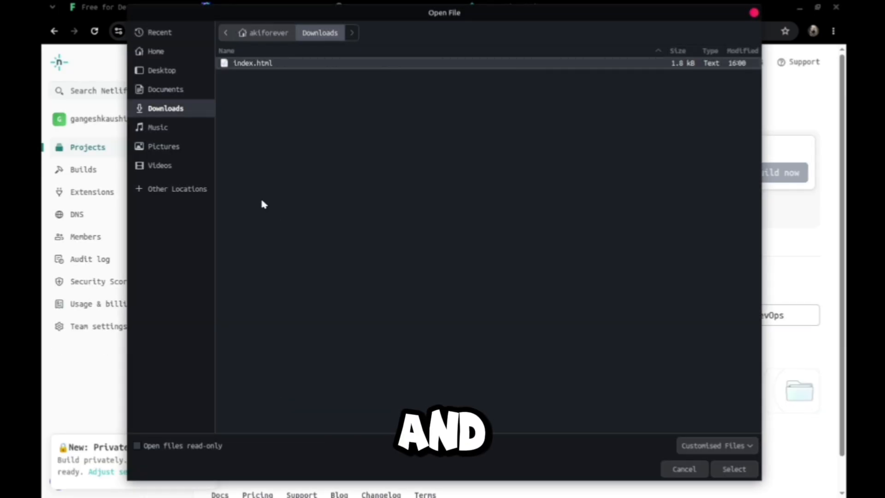
{"action": "left_click", "coordinate": [729, 466]}
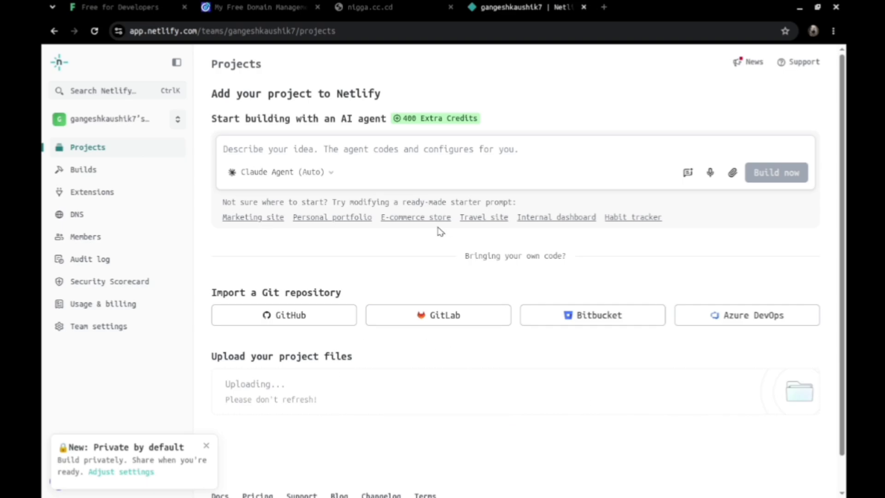
{"action": "left_click", "coordinate": [204, 445]}
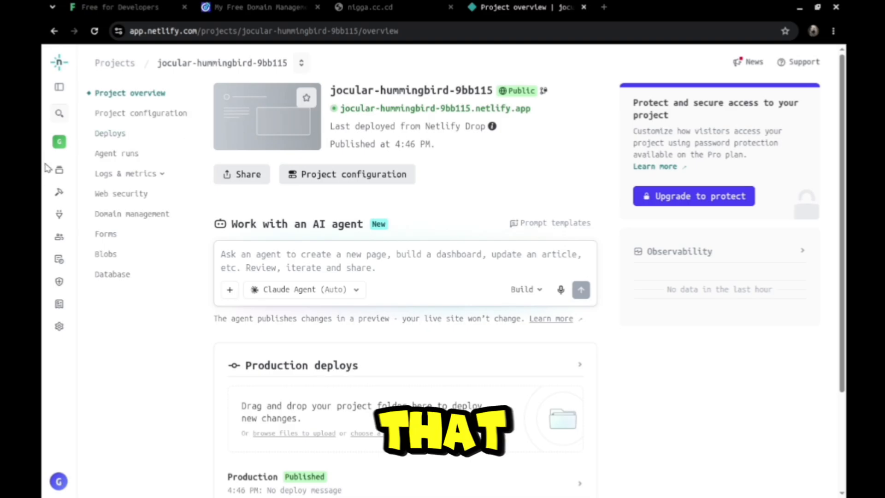
Step: In the project's domain management, verify and add the already owned cc.cd domain as its custom domain
{"action": "left_click", "coordinate": [115, 220]}
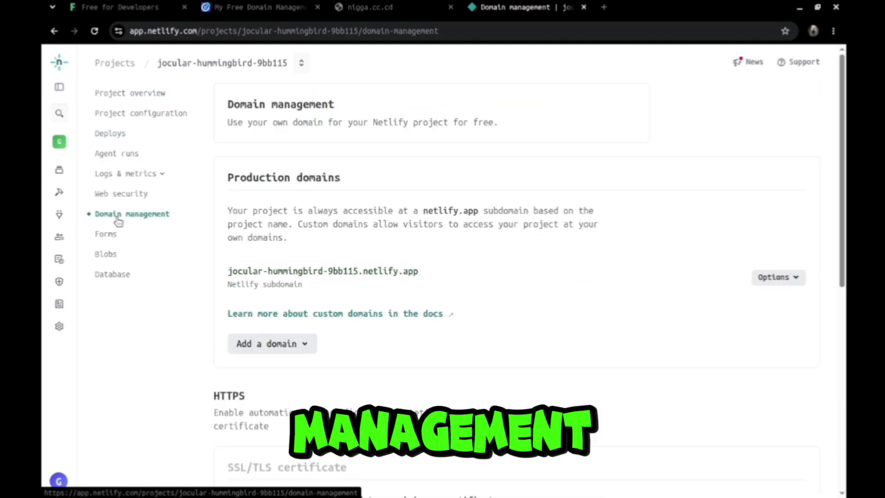
{"action": "left_click", "coordinate": [279, 344]}
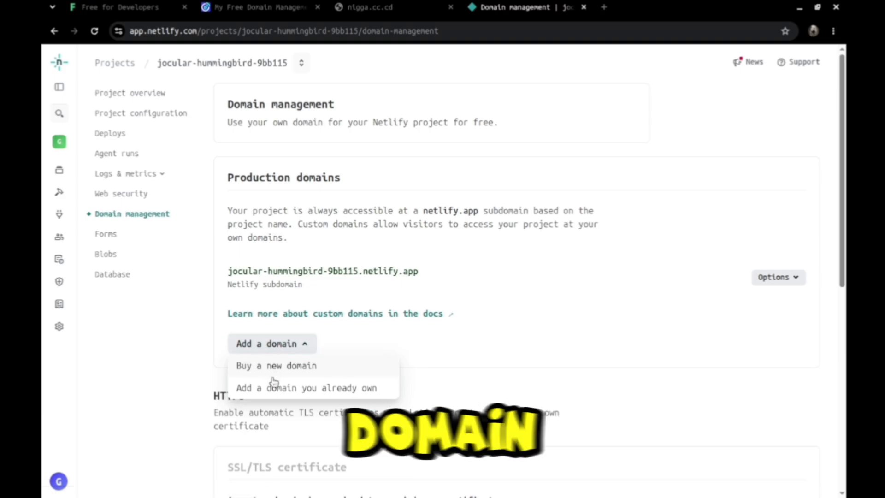
{"action": "left_click", "coordinate": [287, 390]}
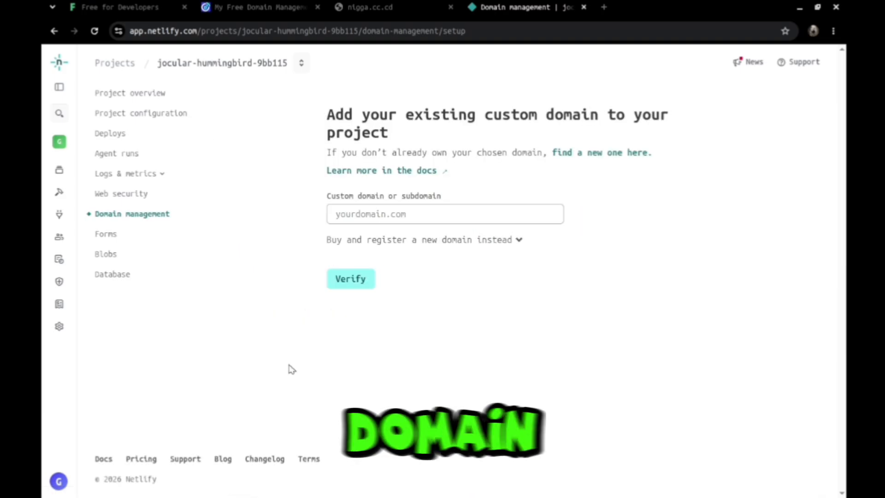
{"action": "left_click", "coordinate": [374, 219]}
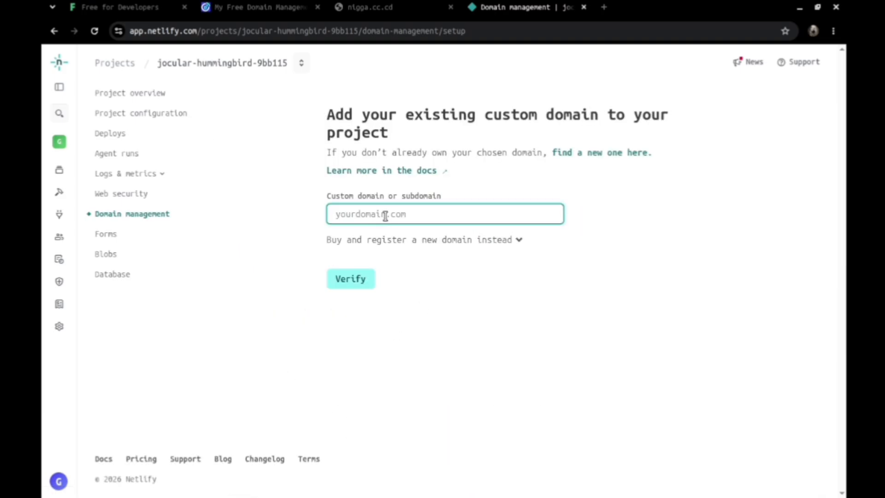
{"action": "type", "text": "nigga.cc.cd"}
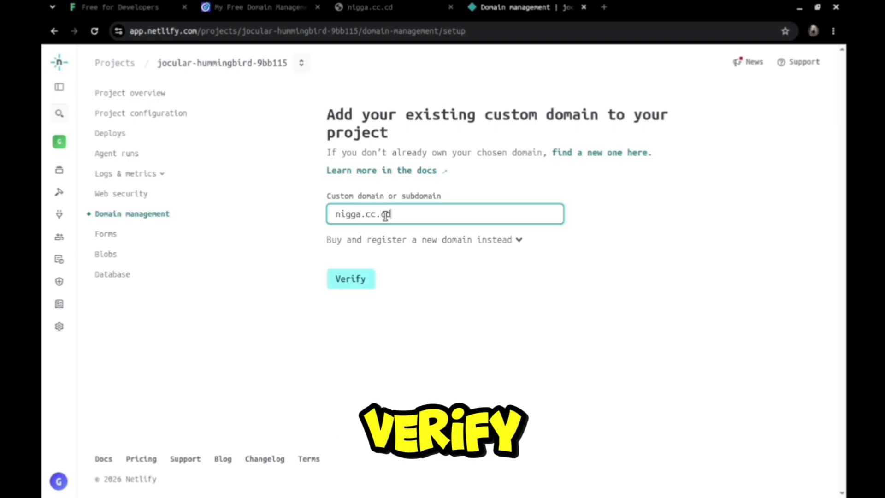
{"action": "left_click", "coordinate": [353, 280]}
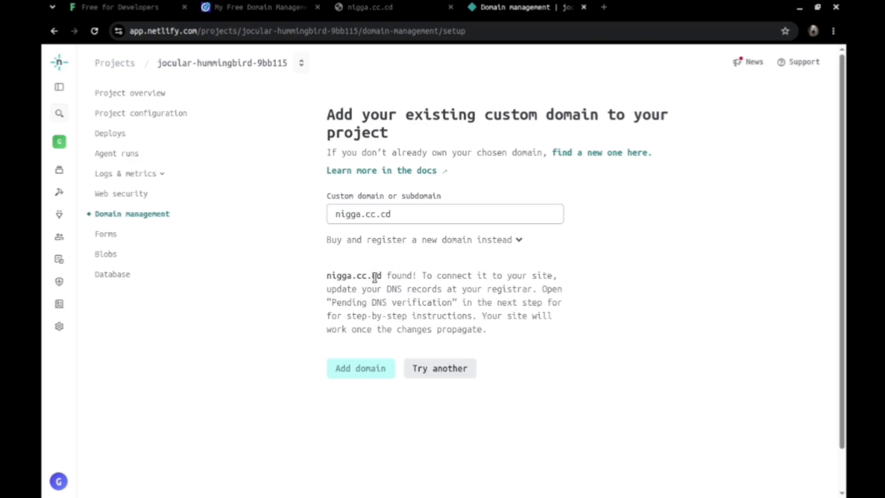
{"action": "left_click", "coordinate": [369, 366]}
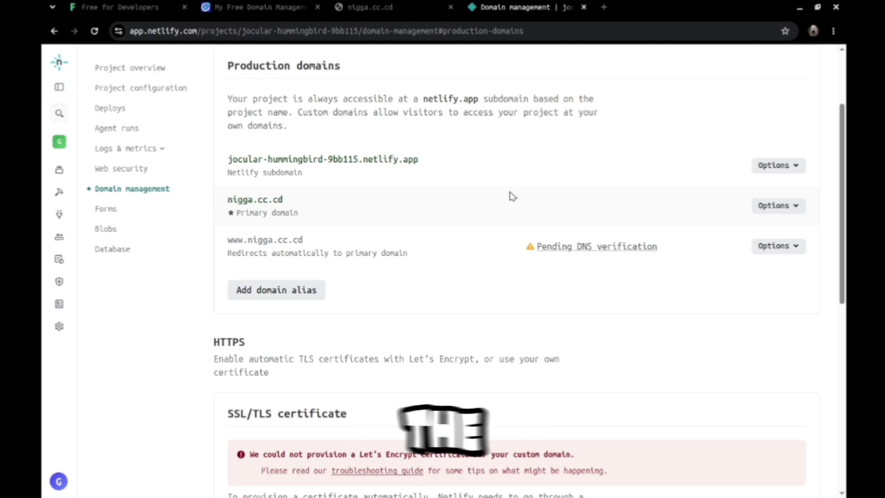
Step: Set up Netlify DNS for the primary cc.cd domain, verifying and adding it to reach the name server list
{"action": "left_click", "coordinate": [774, 206]}
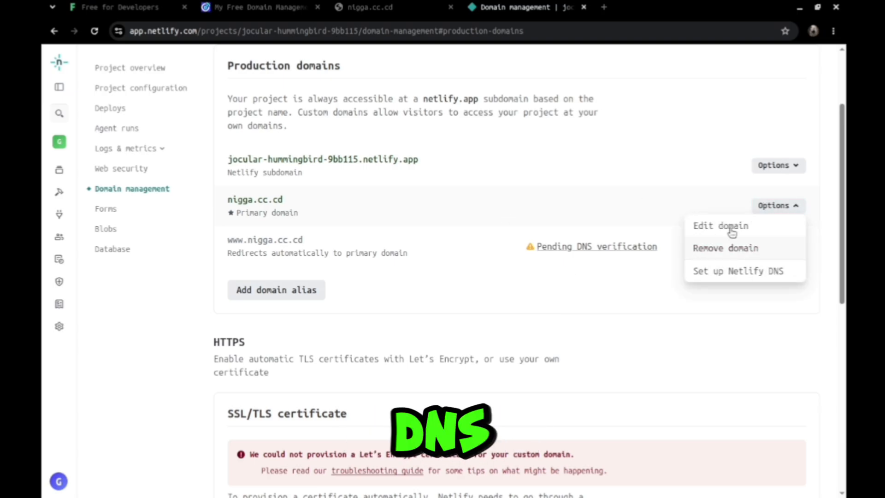
{"action": "left_click", "coordinate": [744, 278]}
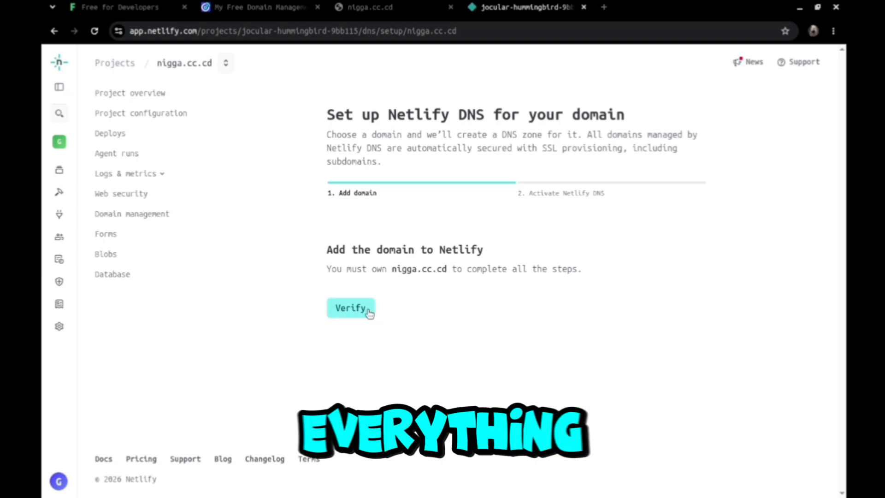
{"action": "left_click", "coordinate": [368, 314]}
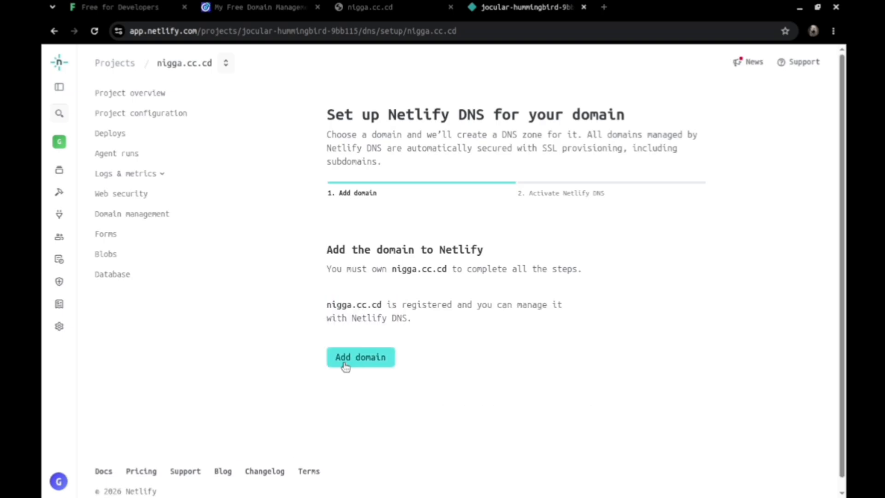
{"action": "left_click", "coordinate": [371, 365]}
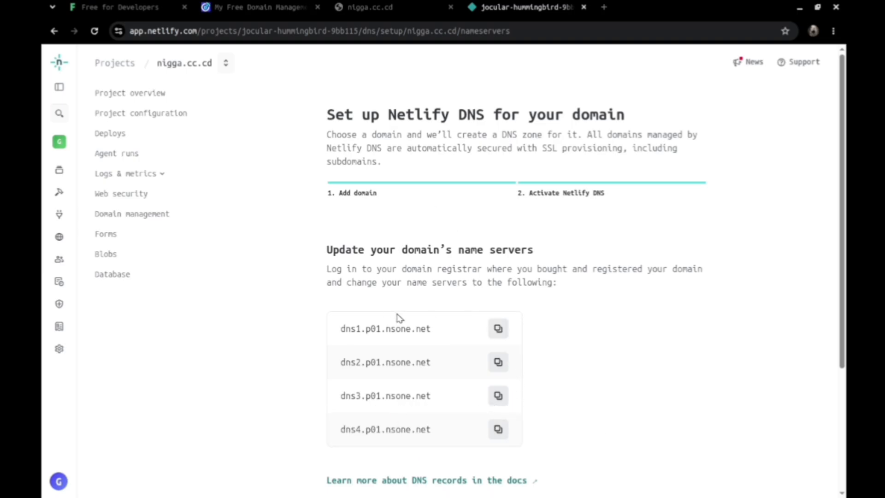
Step: Switch to DNSHE, open the cc.cd domain's DNS server settings, and clear both default name server entries
{"action": "left_click", "coordinate": [272, 10]}
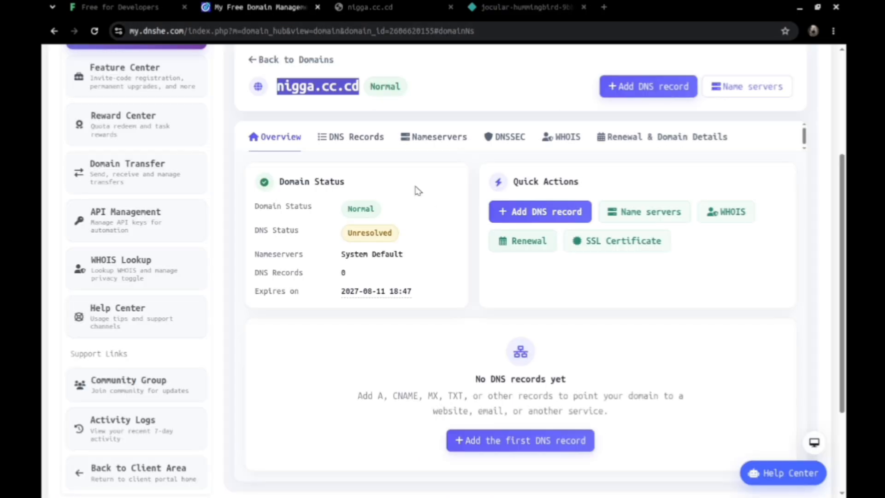
{"action": "left_click", "coordinate": [428, 144]}
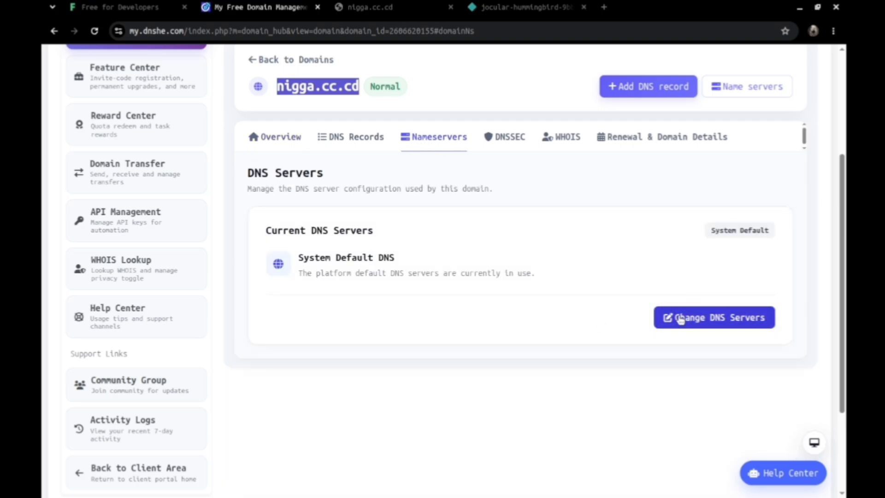
{"action": "left_click", "coordinate": [689, 326]}
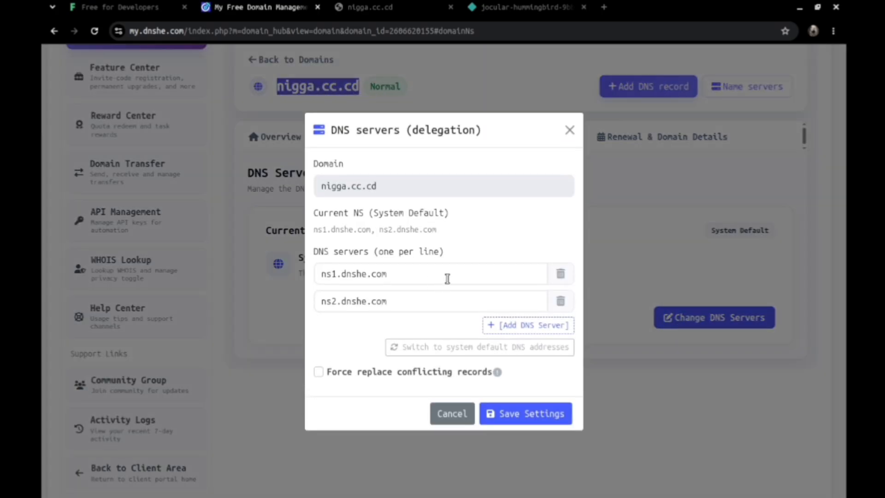
{"action": "left_click", "coordinate": [560, 275]}
{"action": "left_click", "coordinate": [561, 301]}
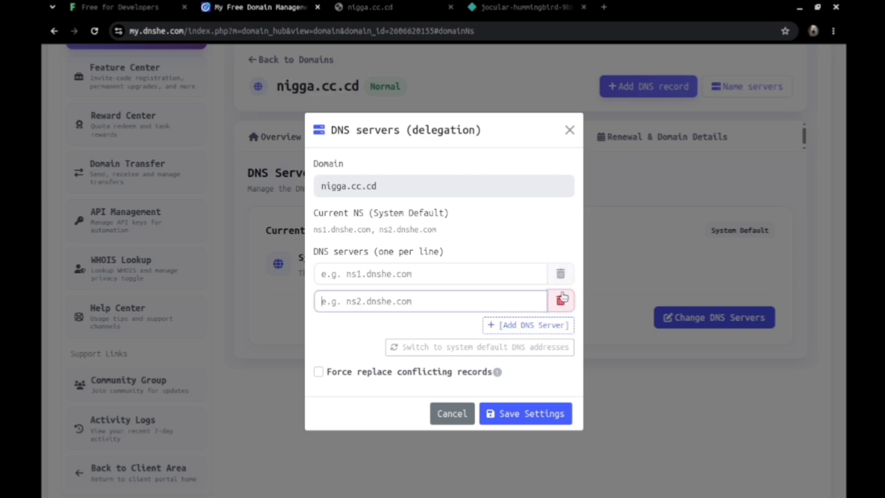
Step: Set the domain's first two DNS servers to dns1.p01.nsone.net and dns2.p01.nsone.net, copying the addresses from Netlify
{"action": "left_click", "coordinate": [426, 279]}
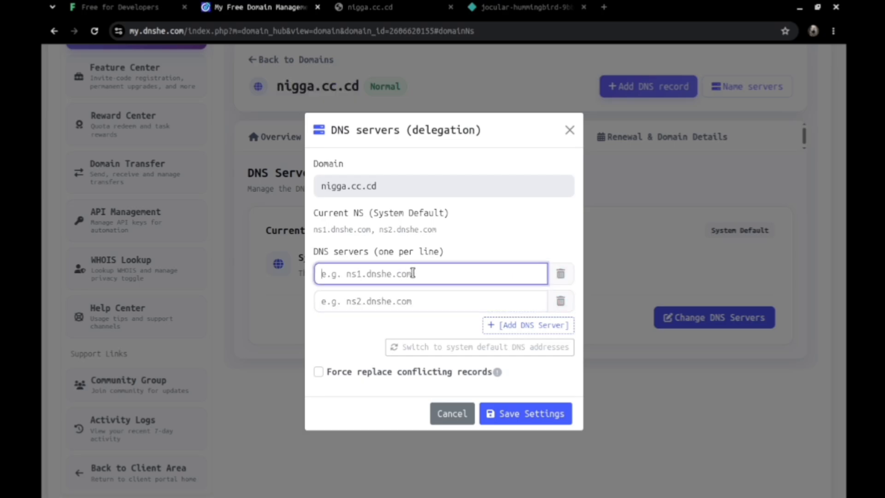
{"action": "type", "text": "dns1.p01.nsone.net"}
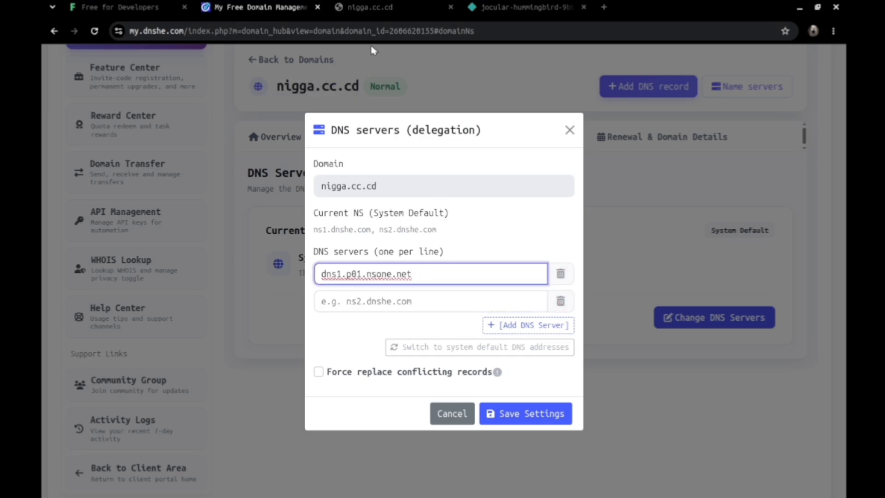
{"action": "left_click", "coordinate": [368, 7]}
{"action": "left_click", "coordinate": [516, 7]}
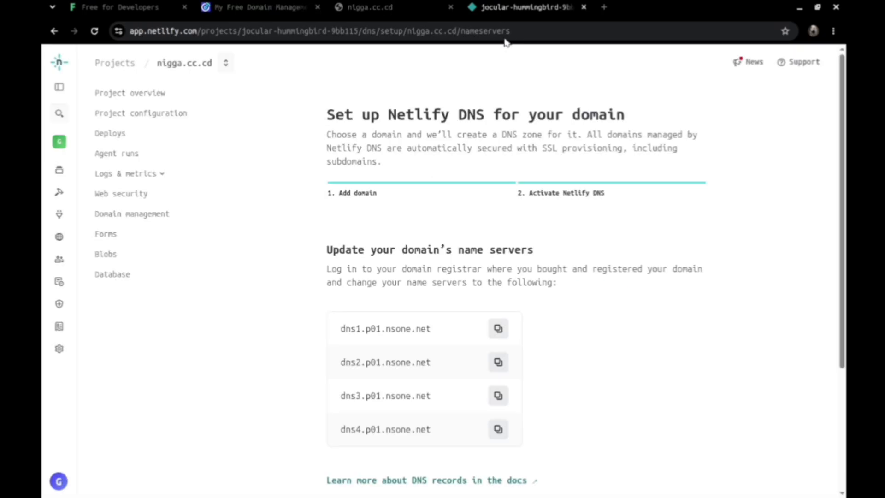
{"action": "left_click", "coordinate": [499, 364]}
{"action": "left_click", "coordinate": [258, 7]}
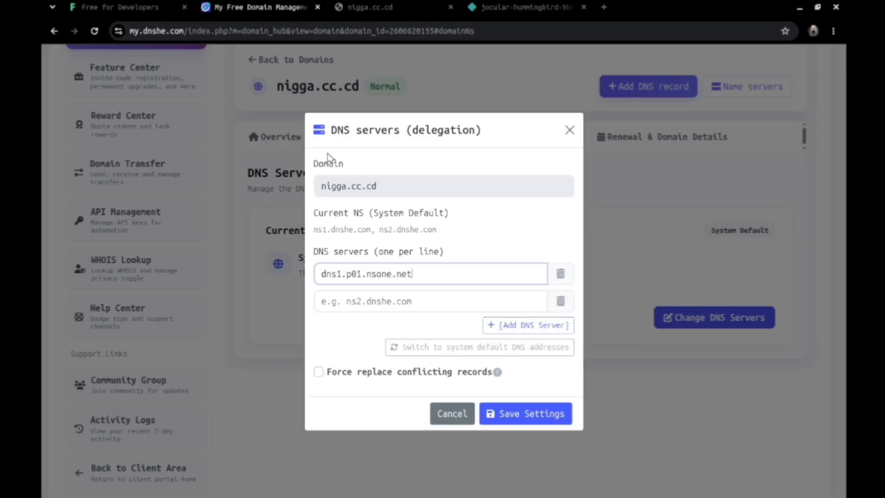
{"action": "left_click", "coordinate": [365, 304]}
{"action": "key", "text": "ctrl+v"}
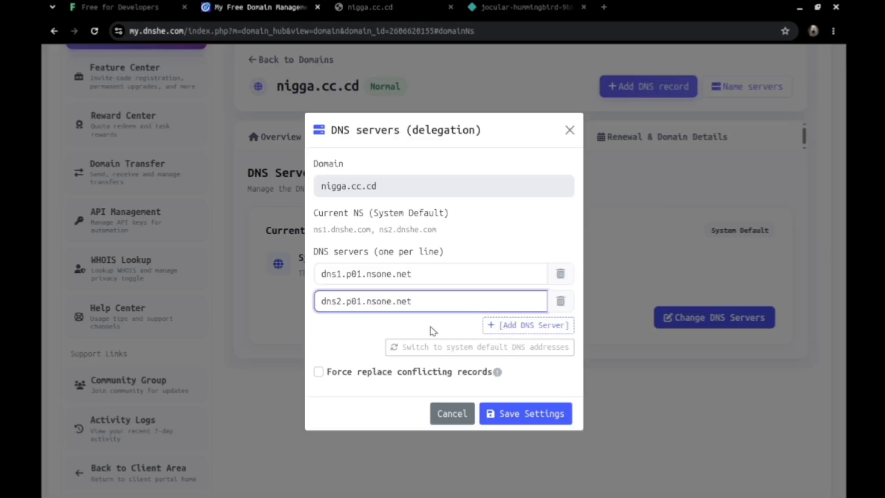
Step: Add two more DNS server entries and set the third one to dns3.p01.nsone.net, copied from Netlify
{"action": "left_click", "coordinate": [509, 335]}
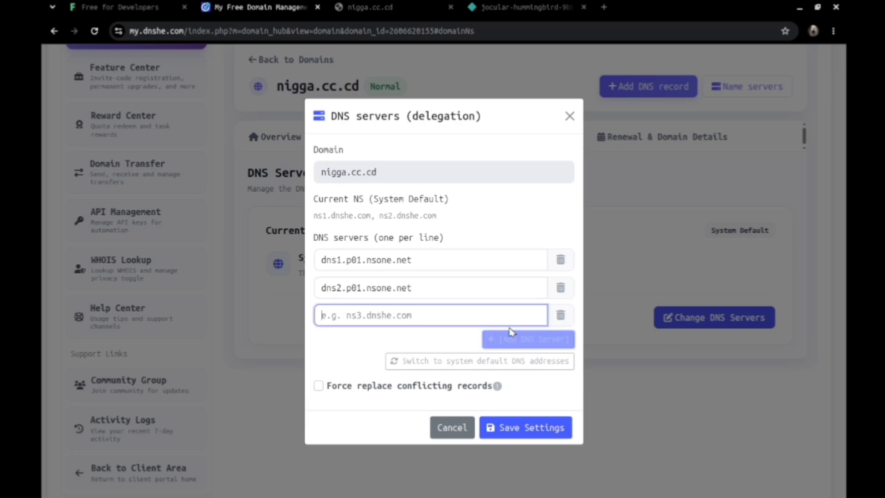
{"action": "left_click", "coordinate": [509, 339]}
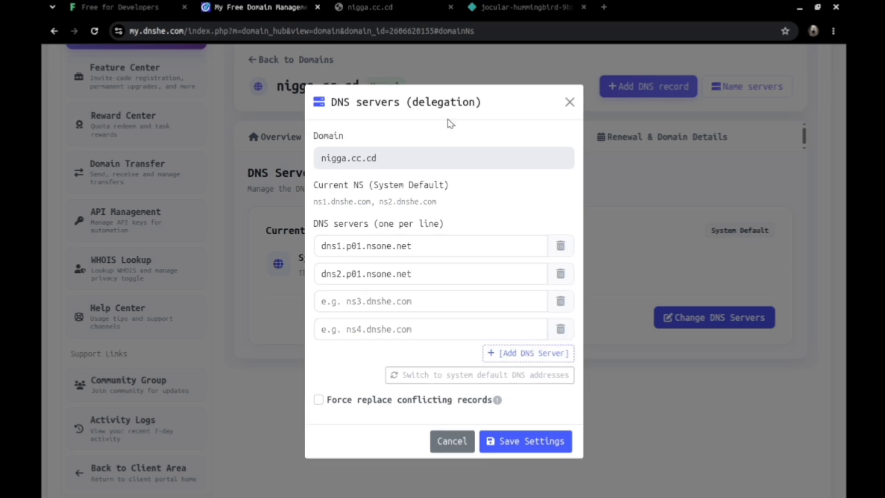
{"action": "left_click", "coordinate": [507, 7]}
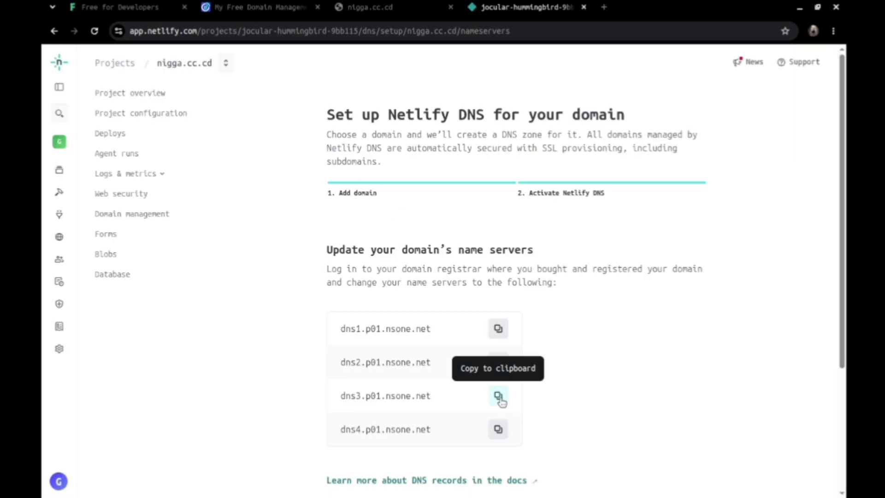
{"action": "left_click", "coordinate": [292, 13]}
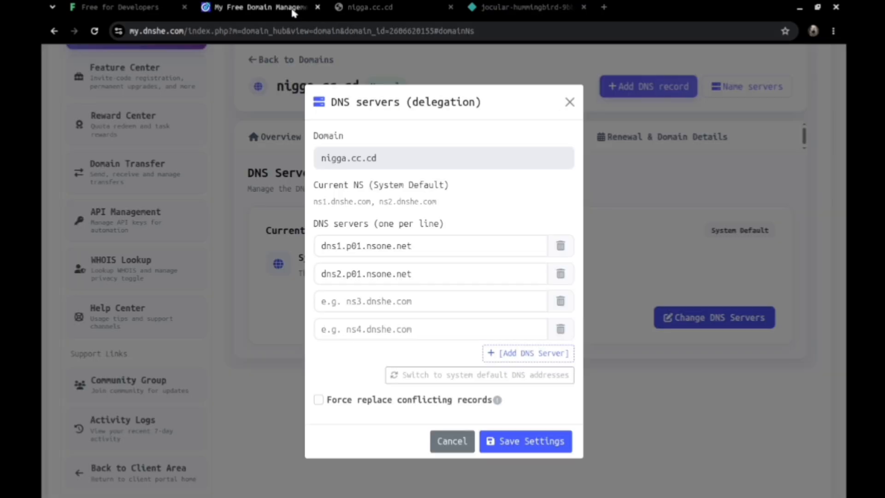
{"action": "left_click", "coordinate": [435, 305]}
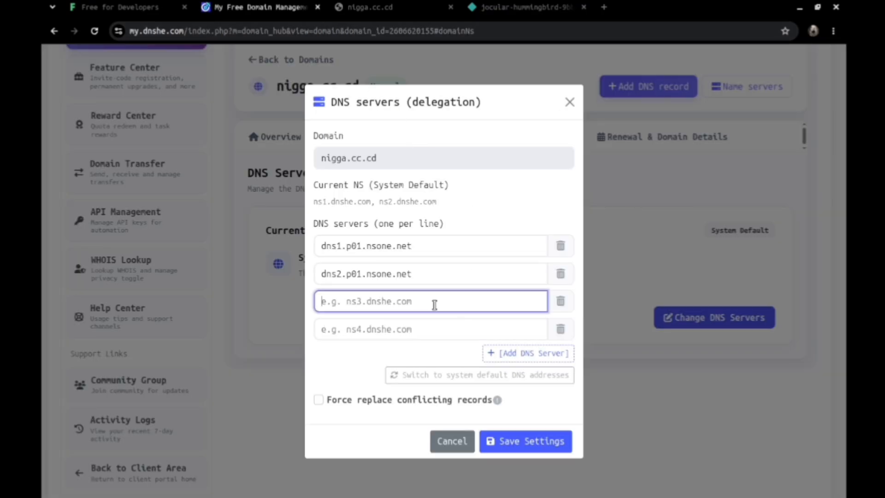
{"action": "key", "text": "ctrl+v"}
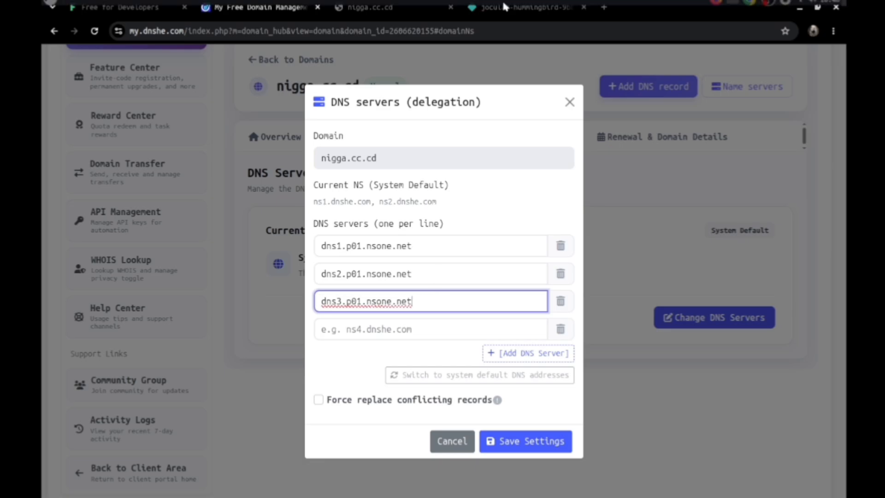
Step: Set the fourth DNS server to dns4.p01.nsone.net, copied from Netlify, and save the delegation settings
{"action": "left_click", "coordinate": [494, 13]}
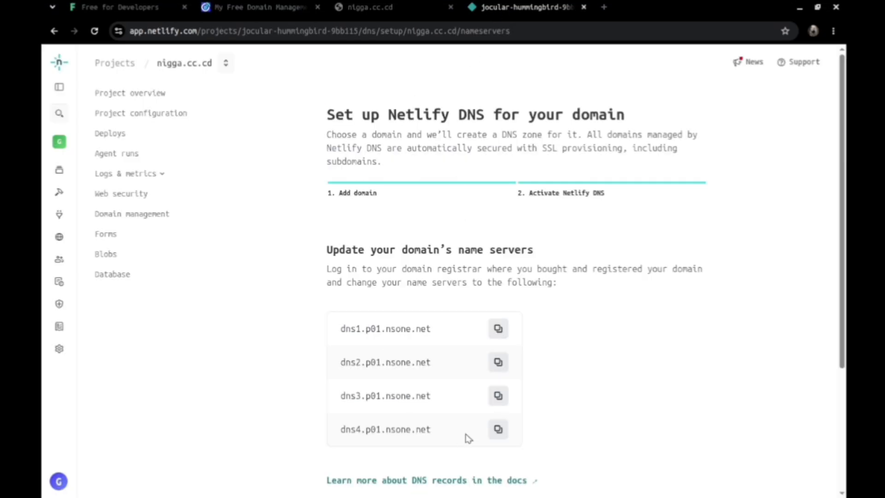
{"action": "left_click", "coordinate": [498, 429]}
{"action": "left_click", "coordinate": [249, 7]}
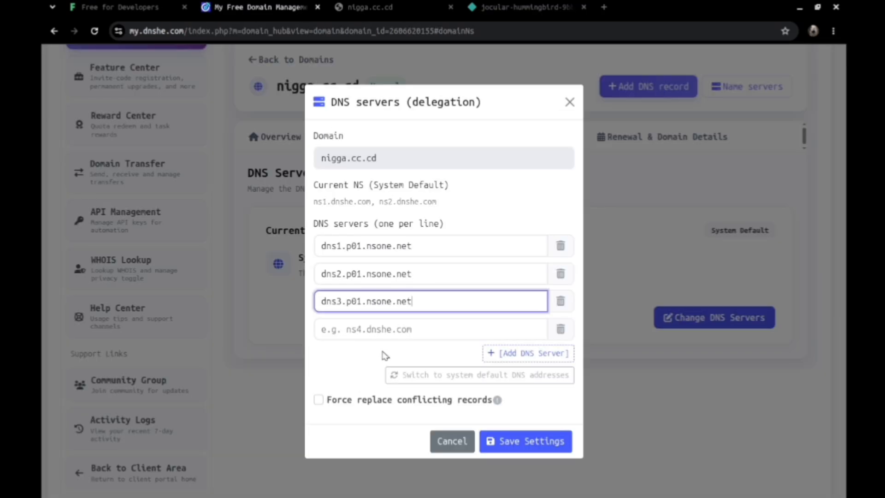
{"action": "left_click", "coordinate": [376, 329]}
{"action": "key", "text": "ctrl+v"}
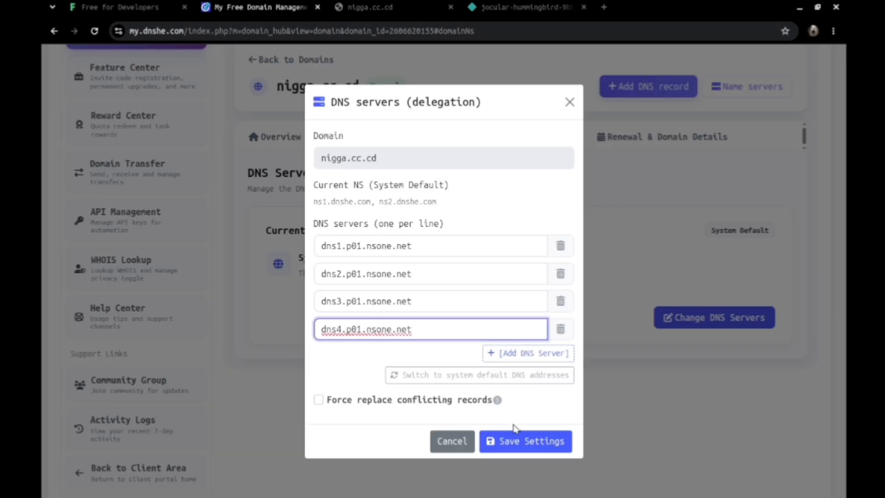
{"action": "left_click", "coordinate": [517, 446]}
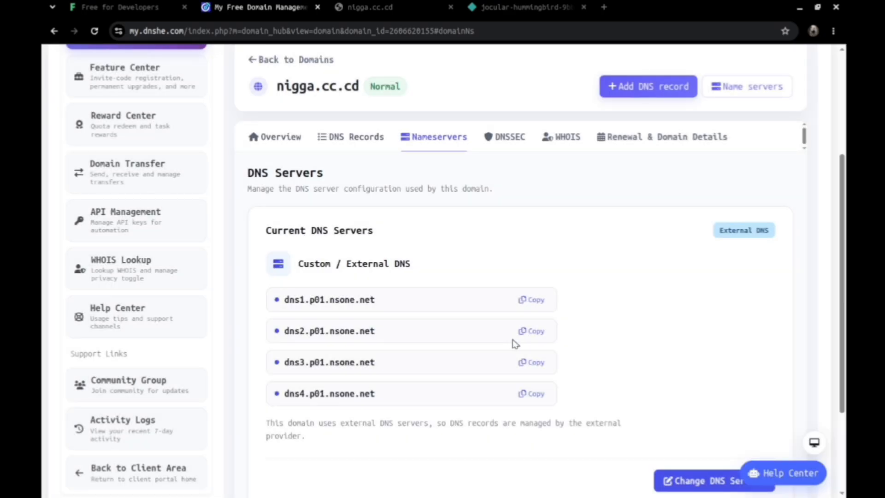
Step: View the website on the custom cc.cd domain and follow its Join Discord link to the server invite page
{"action": "left_click", "coordinate": [381, 5]}
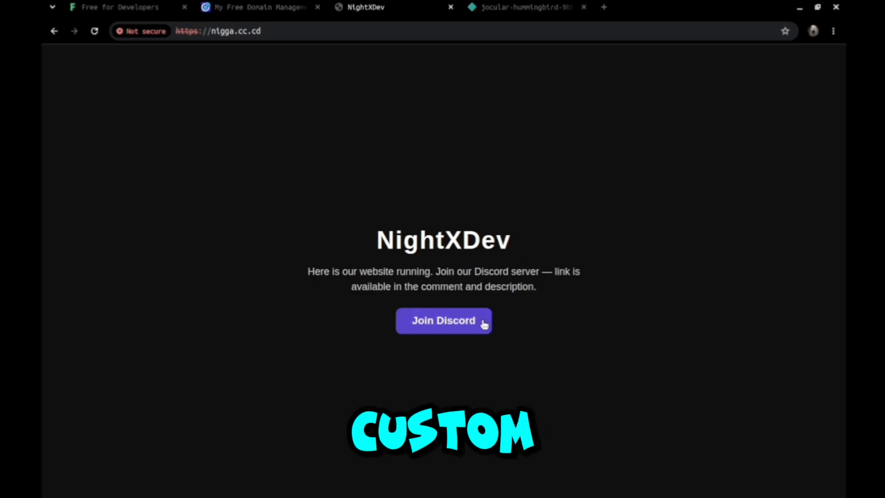
{"action": "left_click", "coordinate": [456, 333]}
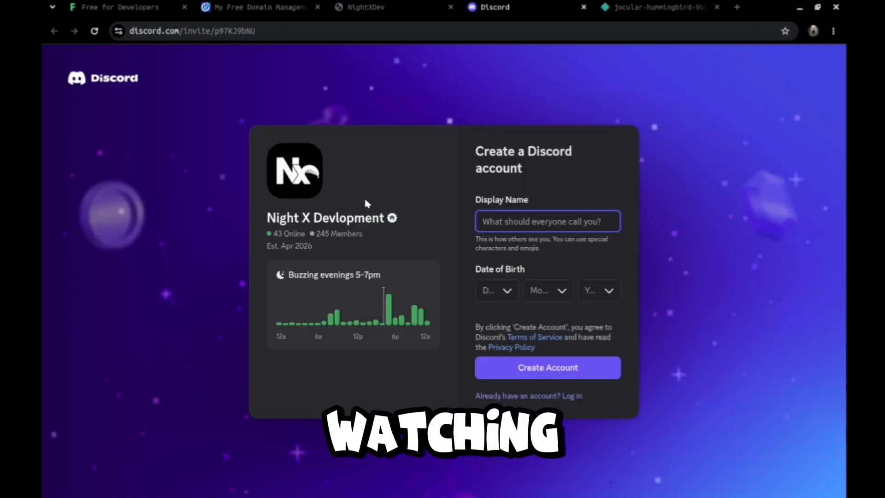
{"action": "left_click", "coordinate": [363, 296]}
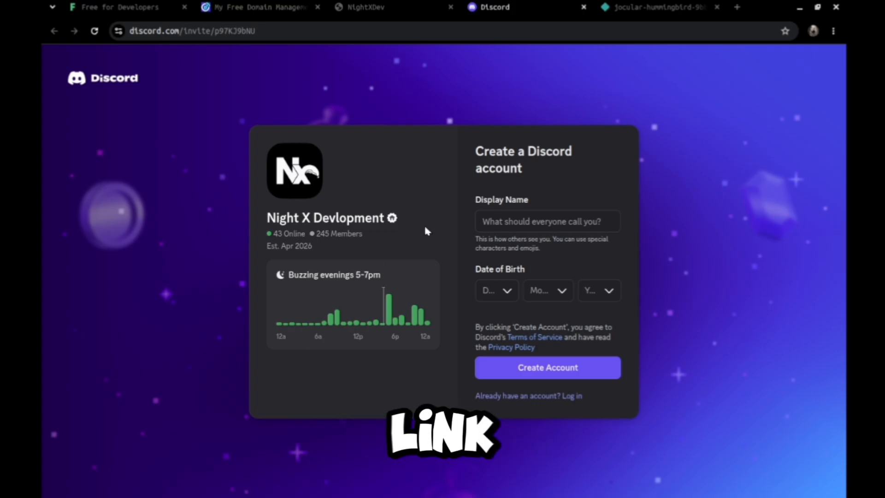
{"action": "mouse_move", "coordinate": [398, 497]}
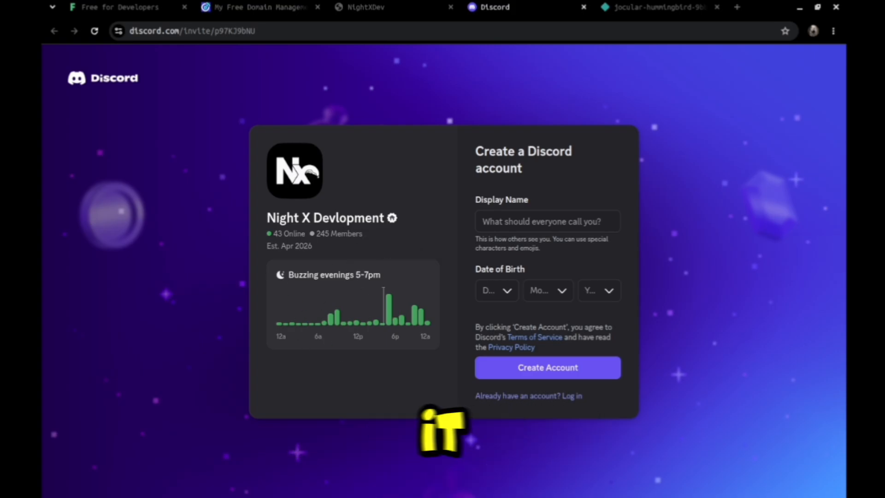
{"action": "left_click", "coordinate": [499, 483]}
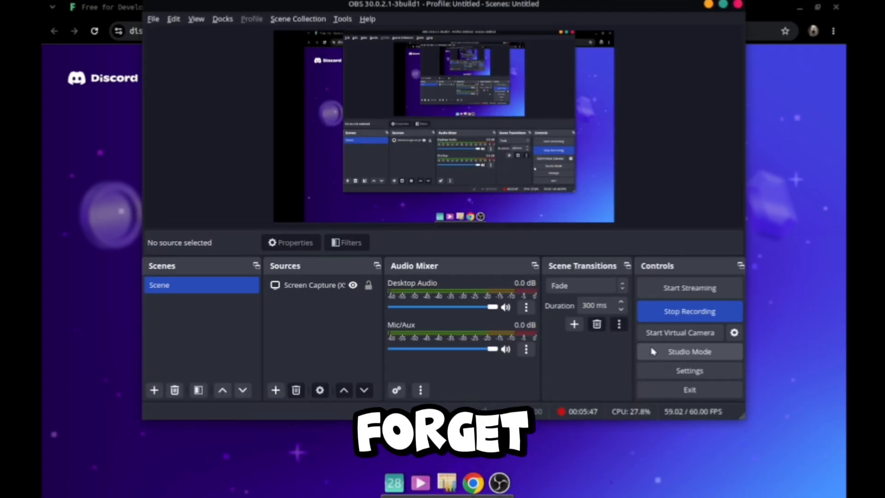